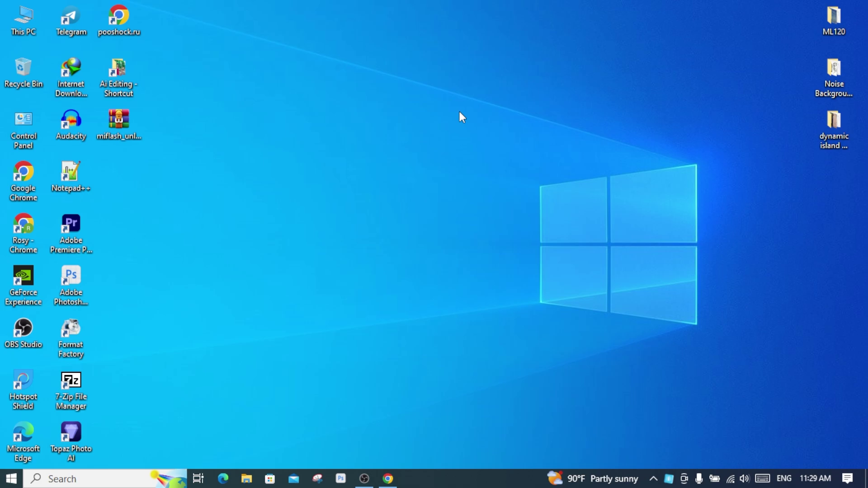
- Search 'redmi 6pro' in Chrome and open GSMArena's Redmi 6 Pro page, highlighting its July 2018 announcement
left_click(388, 479)
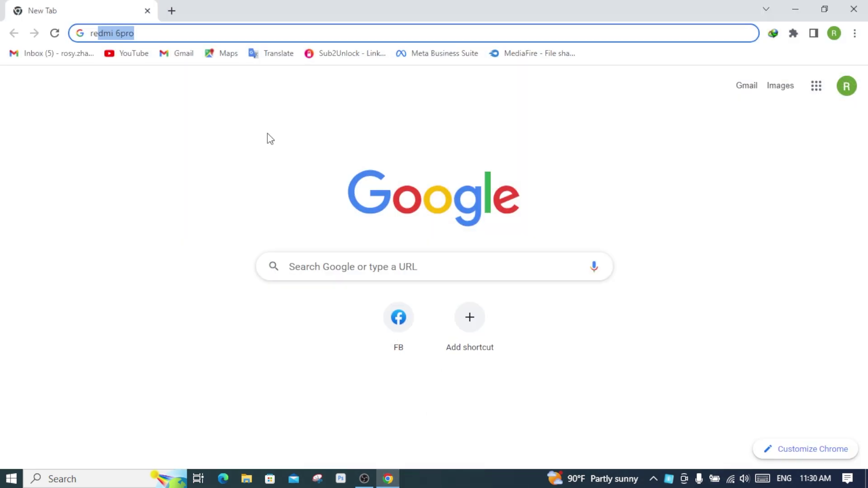
key("Return")
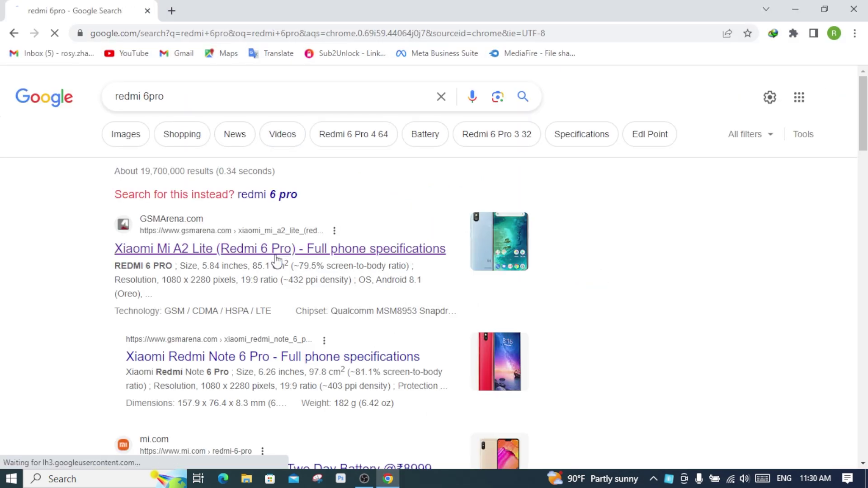
left_click(277, 251)
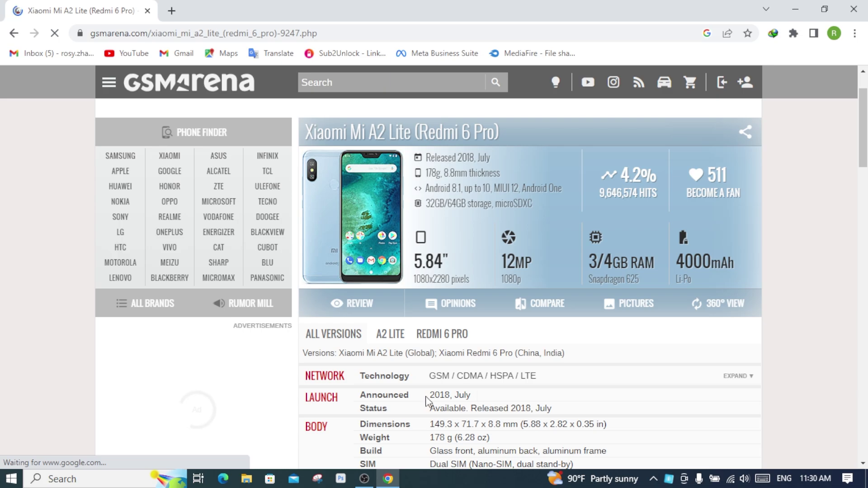
left_click_drag(429, 396, 475, 395)
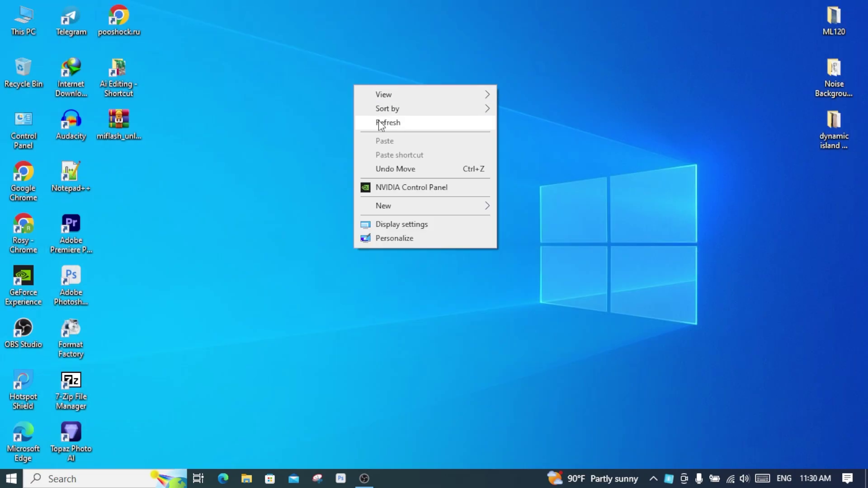
left_click(380, 123)
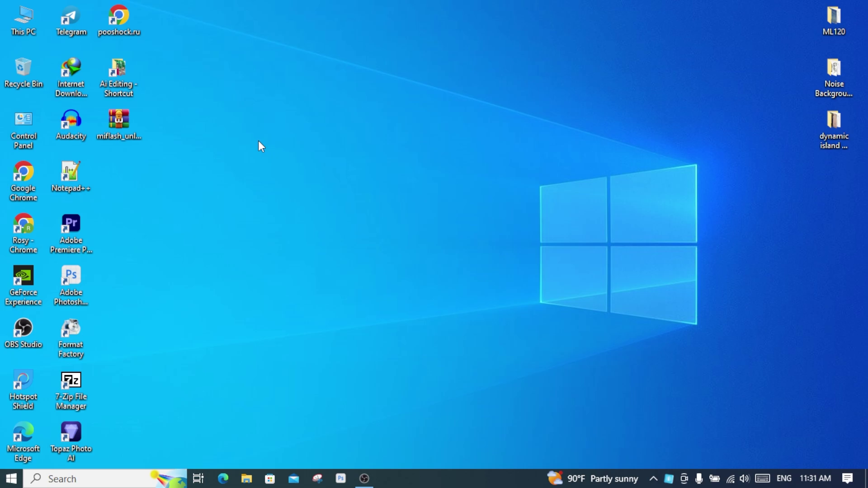
- Open miflash_unlock_en_7.6.602.42.zip, run MiUsbDriver.exe, and dismiss the 'Connect your device again' message
double_click(119, 122)
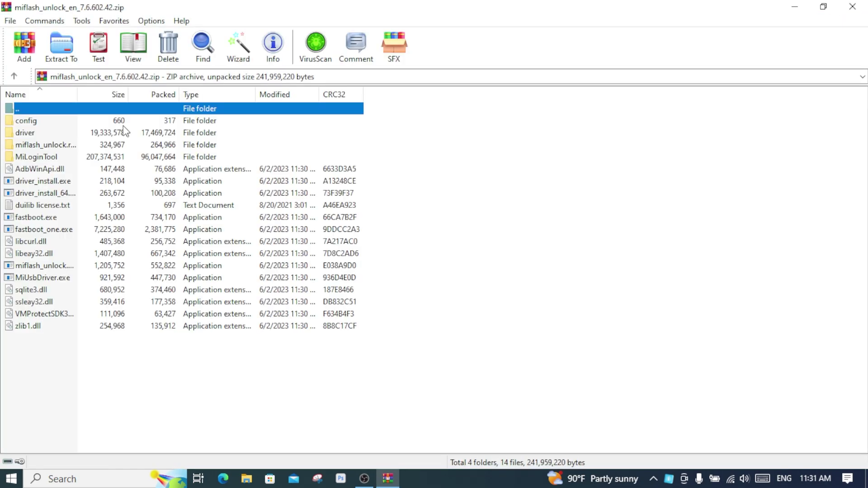
left_click(68, 278)
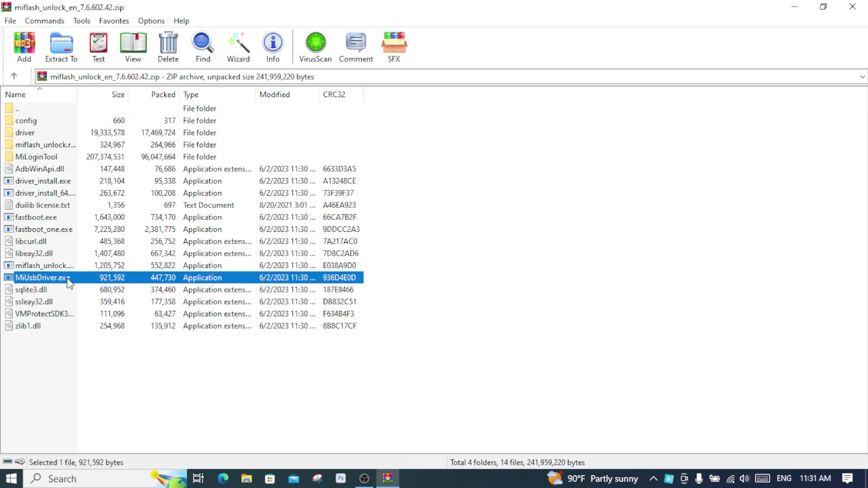
double_click(119, 279)
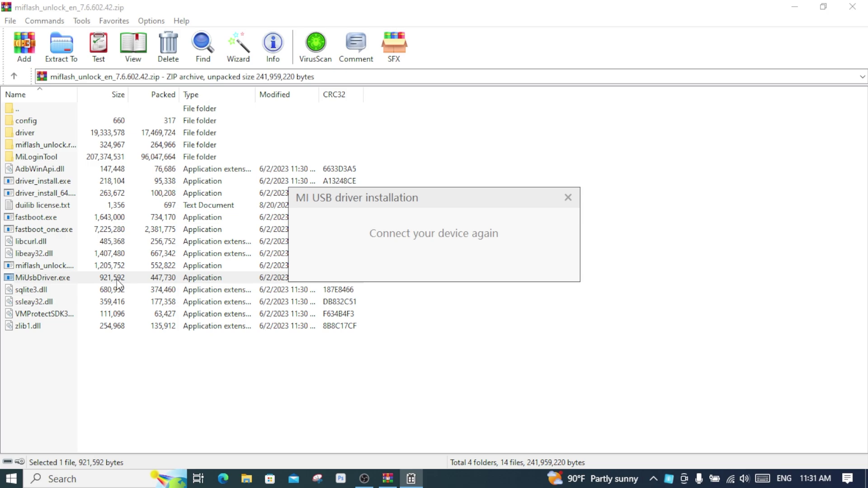
left_click(568, 197)
- Launch miflash_unlock.exe, dismiss the firewall alert, and sign in with the account phone number and password
double_click(101, 270)
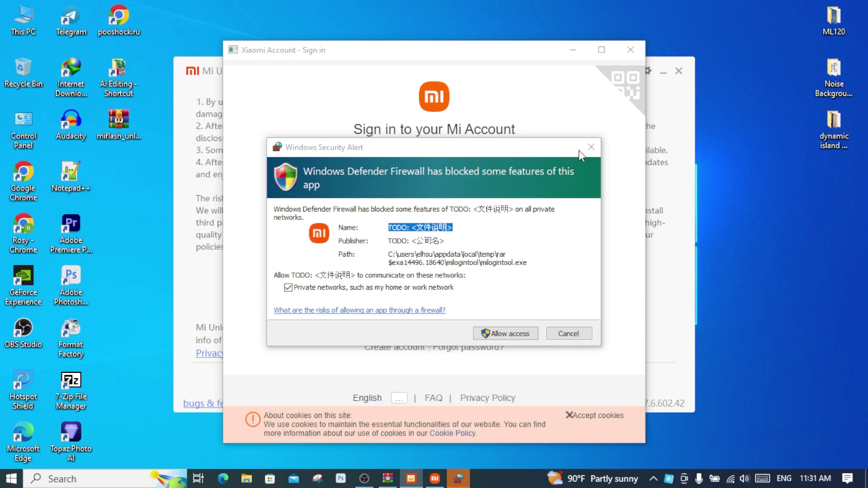
left_click(589, 150)
left_click_drag(518, 51, 491, 23)
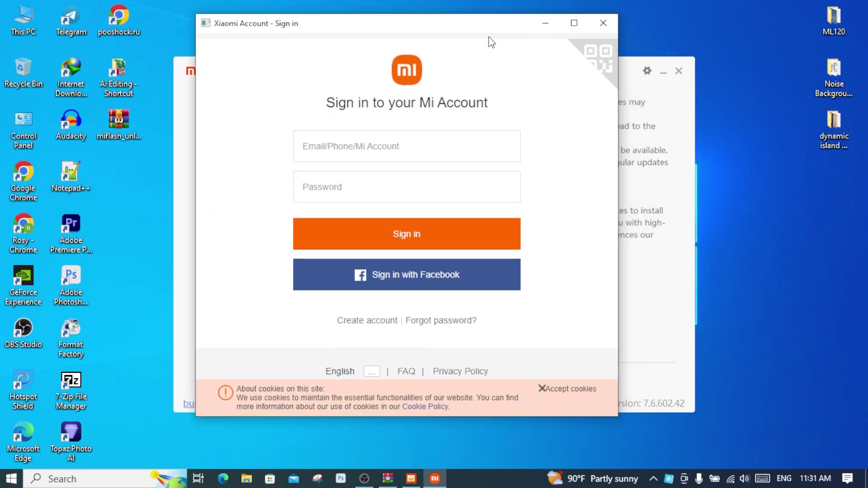
left_click(386, 146)
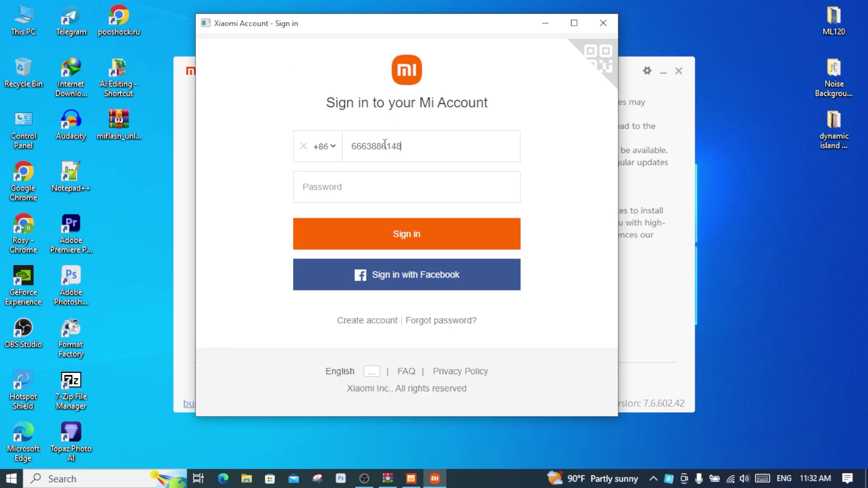
left_click(335, 191)
type("******")
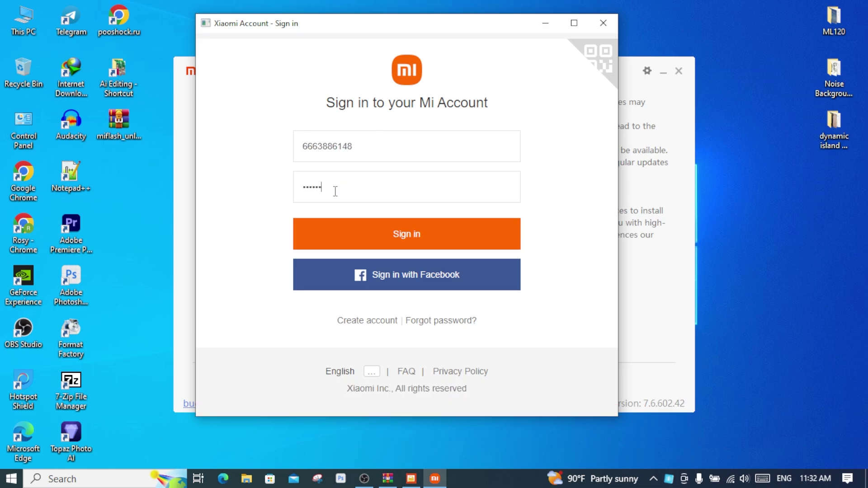
type("***")
left_click(407, 234)
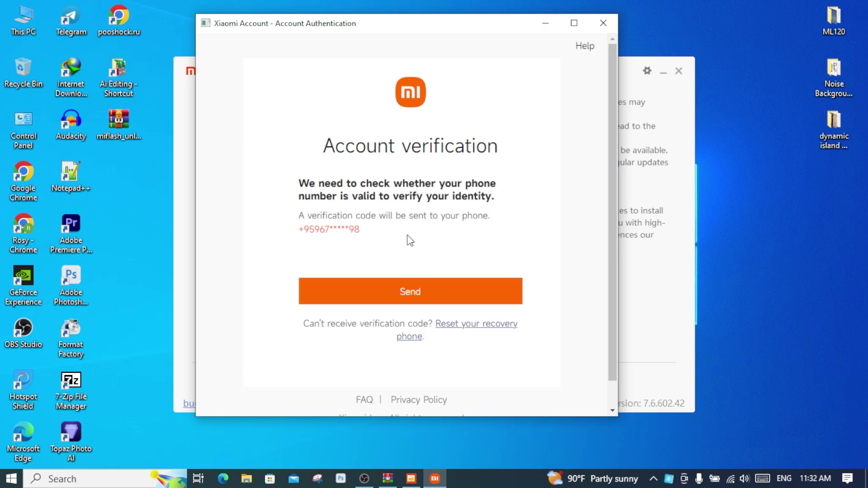
- Request the verification code, enter the captcha and the SMS phone code, and submit them
left_click(401, 292)
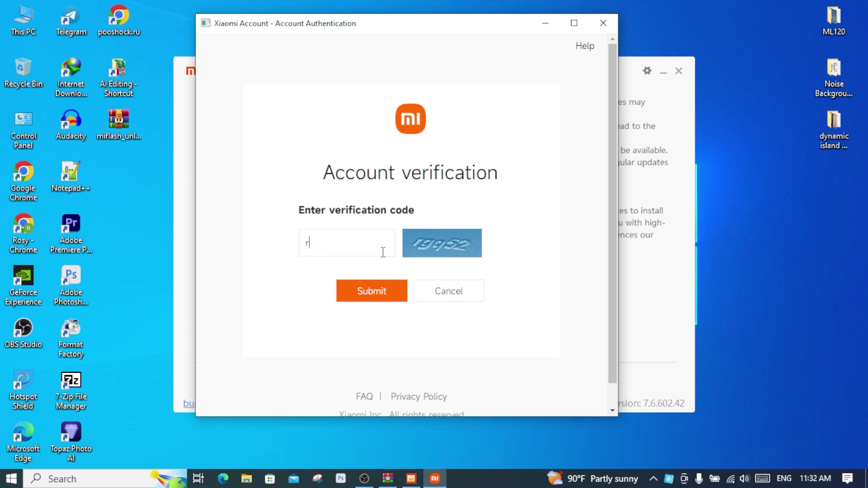
key("Return")
left_click(382, 225)
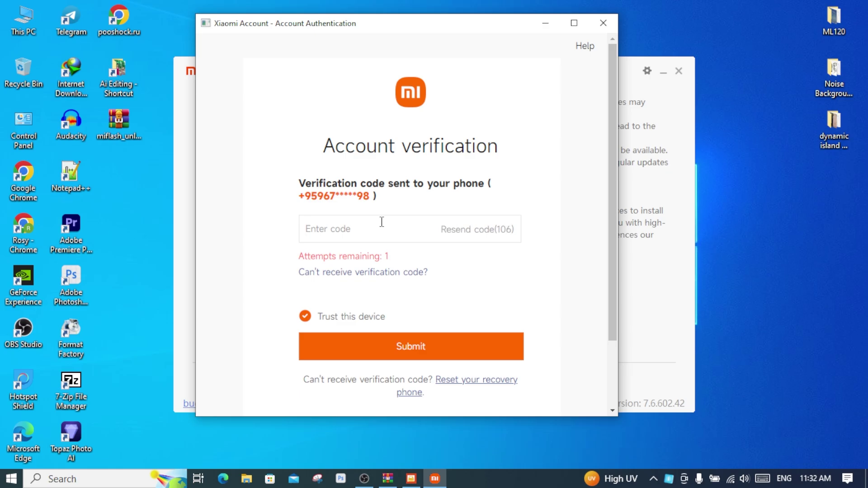
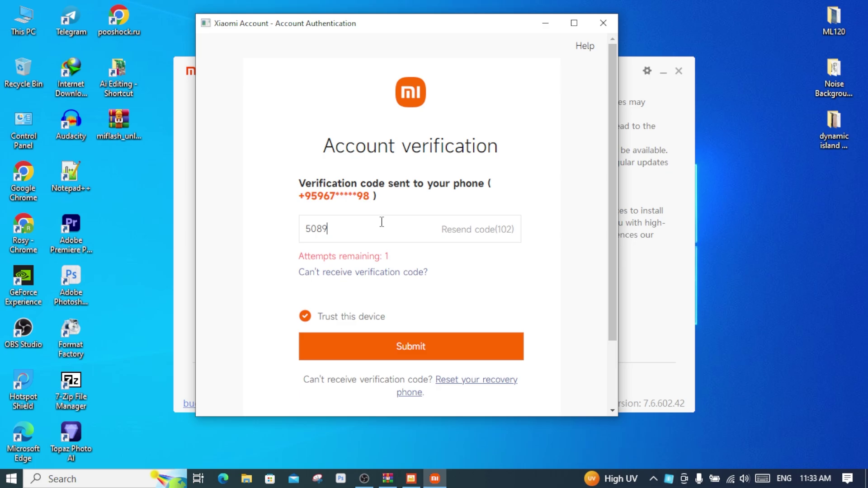
left_click(462, 353)
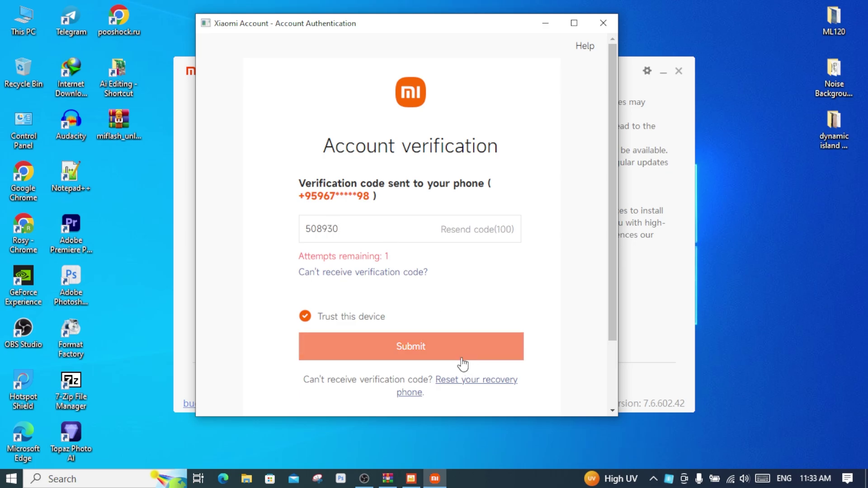
left_click(460, 350)
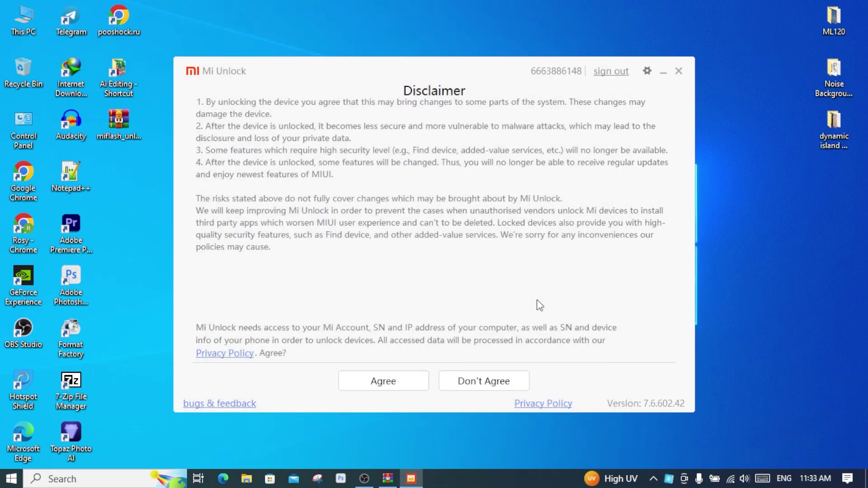
- Agree to the unlock disclaimer and connect the phone in fastboot mode until 'Phone connected' shows
left_click(383, 381)
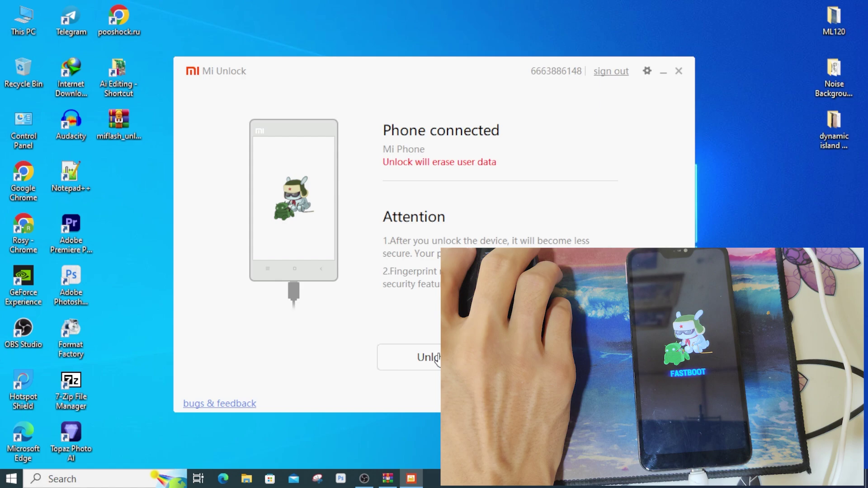
- Start the unlock and choose 'Unlock anyway' on both the data-erase and security Tips dialogs
left_click(438, 357)
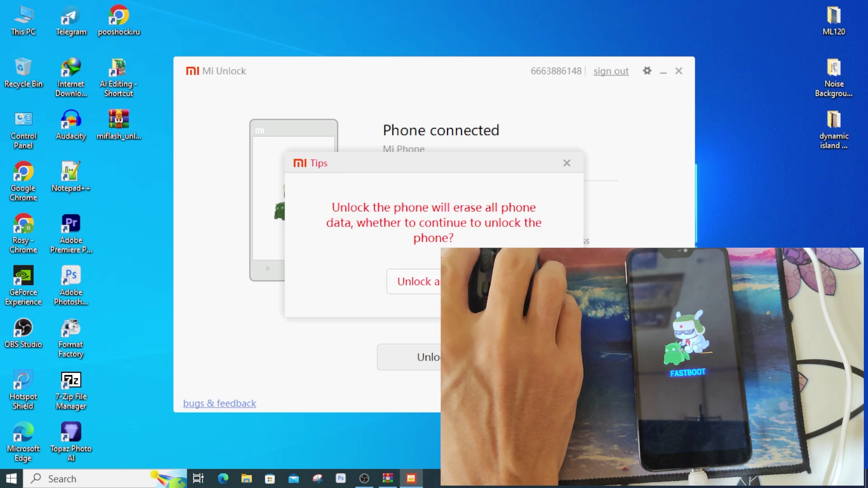
left_click(428, 282)
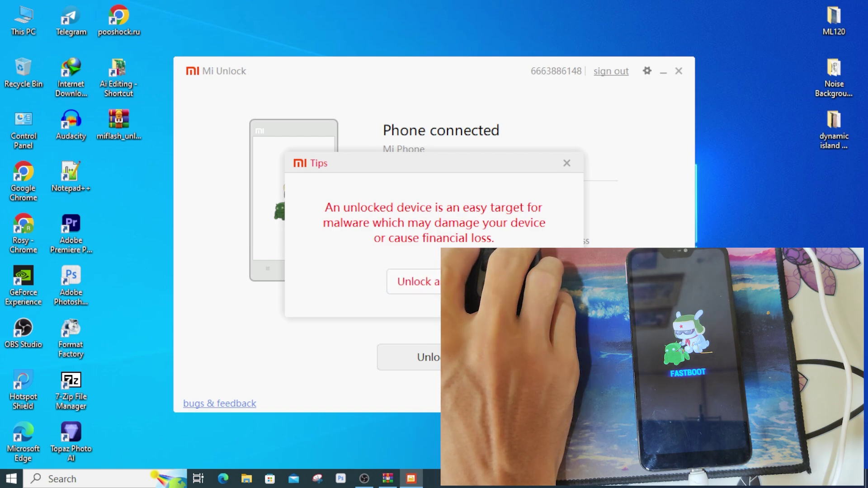
left_click(428, 281)
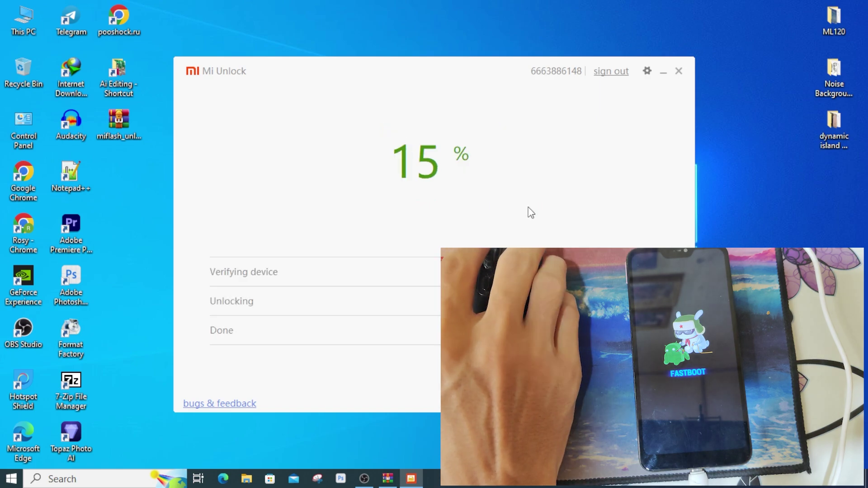